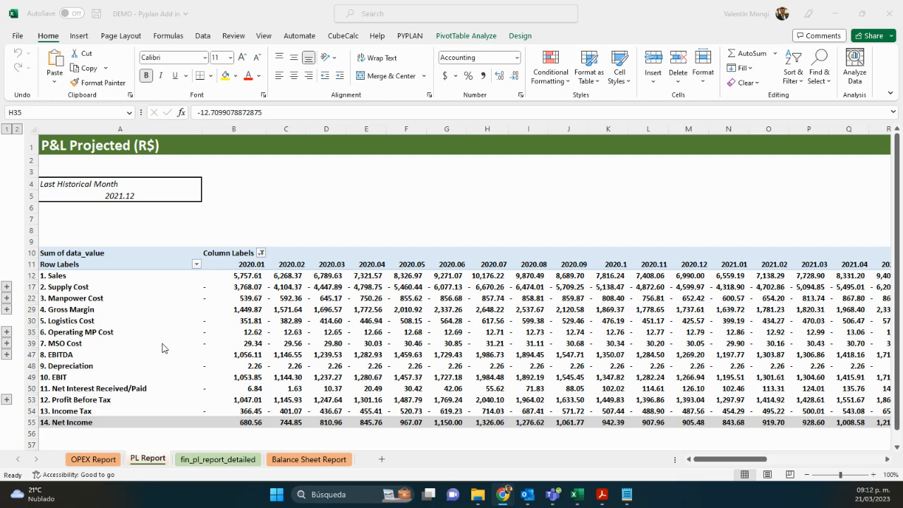
# Expand and collapse the P&L Projected report's outline levels to examine its detail rows.
pyautogui.click(21, 136)
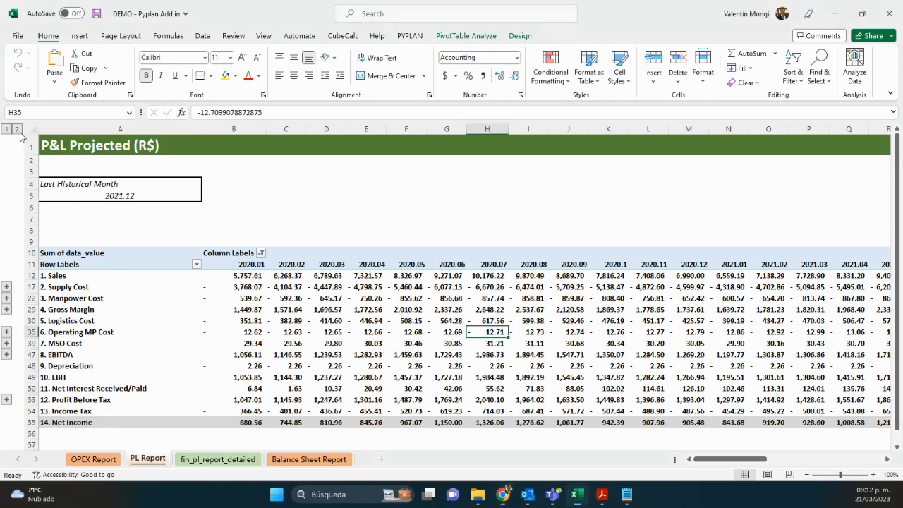
pyautogui.click(17, 129)
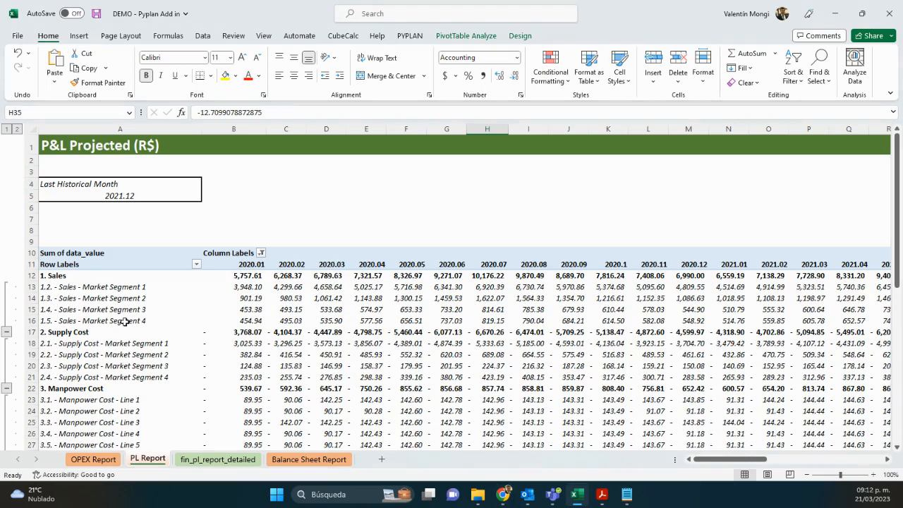
pyautogui.scroll(-4, 122, 303)
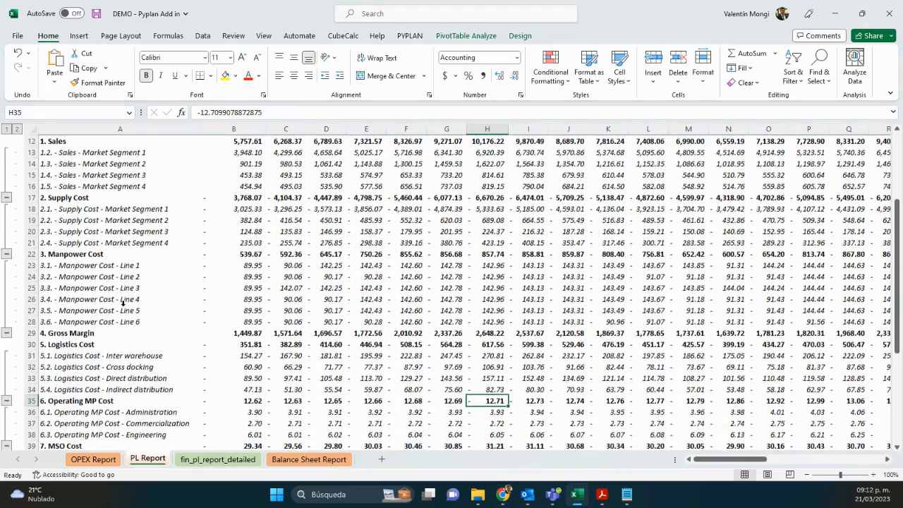
pyautogui.scroll(-2, 122, 303)
pyautogui.click(6, 129)
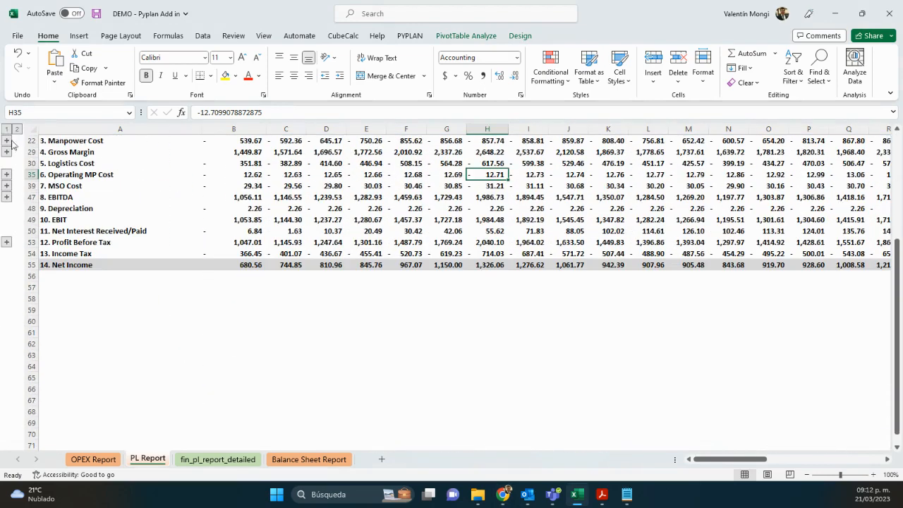
pyautogui.scroll(5, 112, 234)
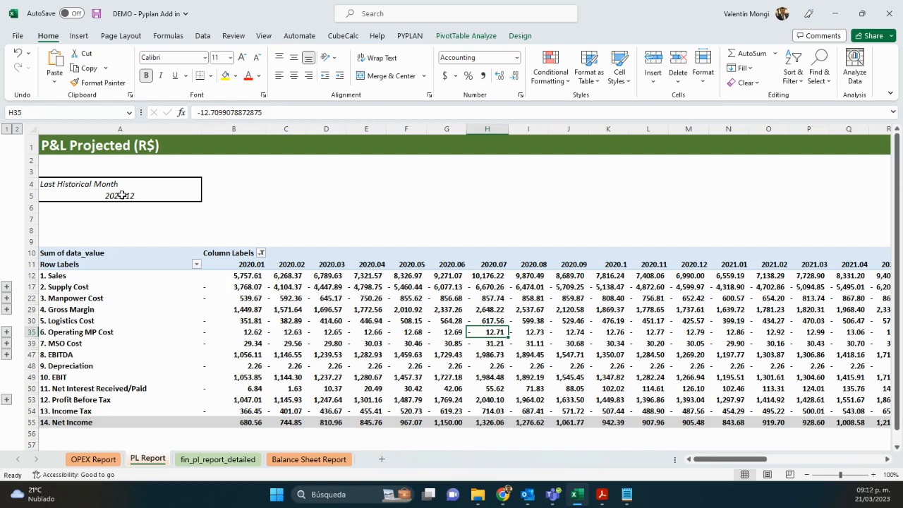
# Open the OPEX Report and try different cost center selections in the cost_center_opex slicer.
pyautogui.click(122, 198)
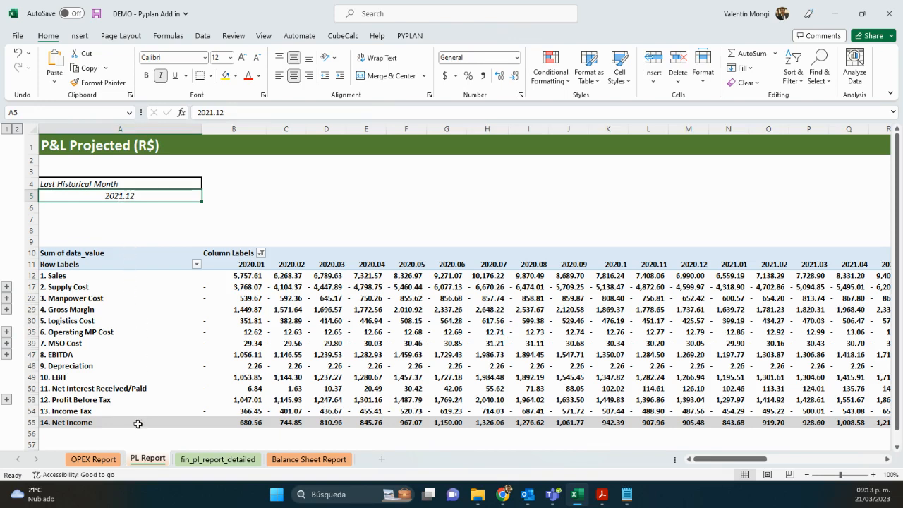
pyautogui.click(109, 459)
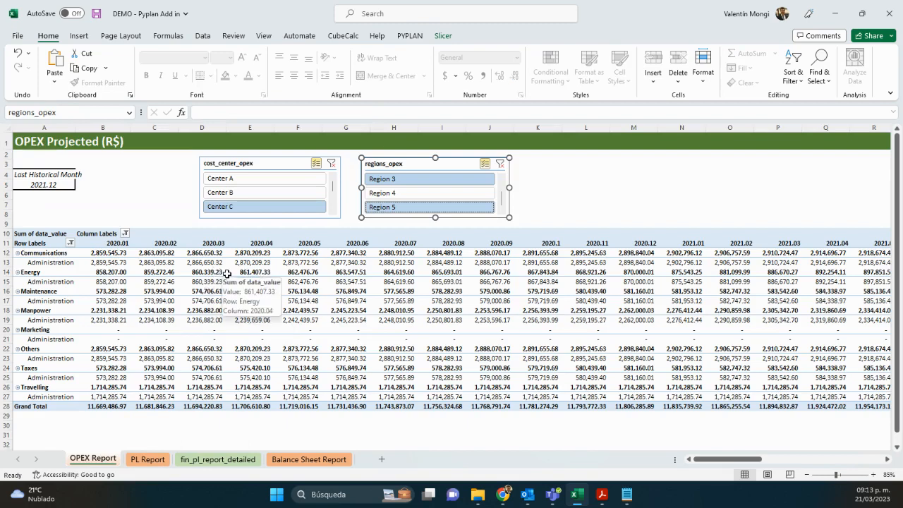
pyautogui.click(404, 198)
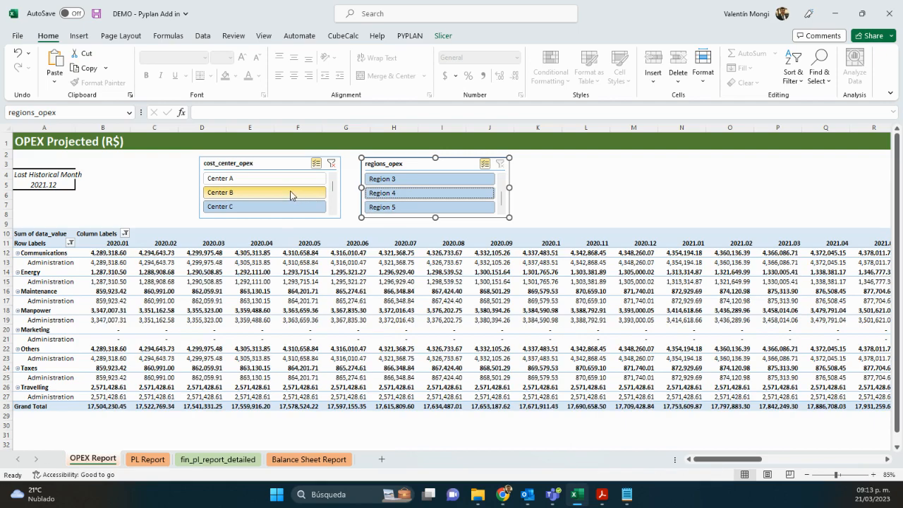
pyautogui.click(271, 181)
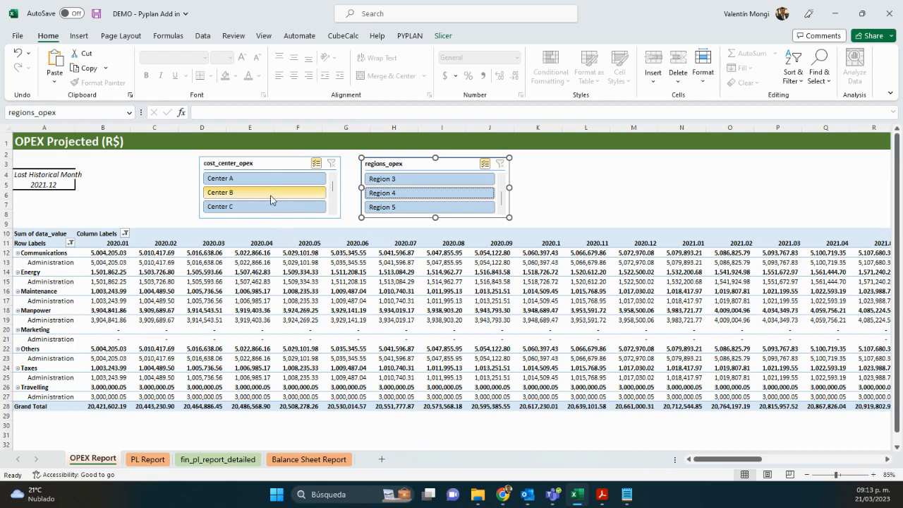
pyautogui.click(258, 205)
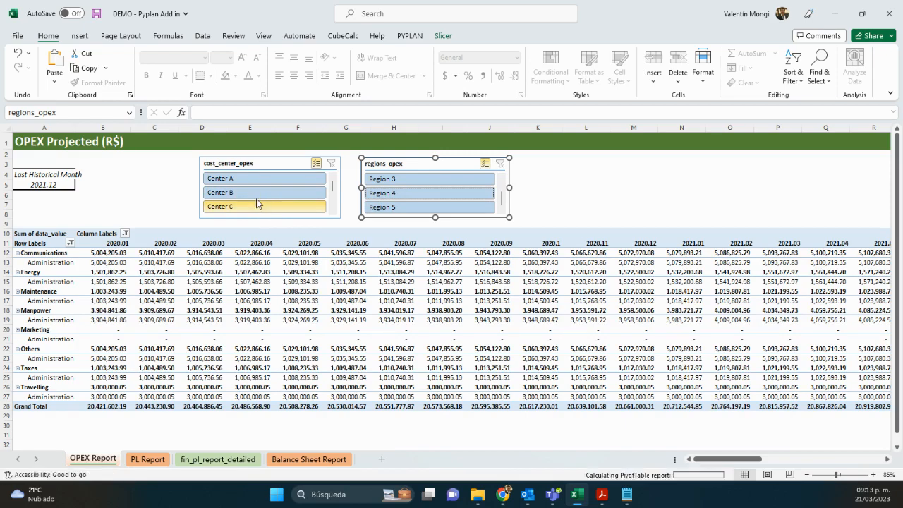
pyautogui.click(254, 196)
pyautogui.click(251, 180)
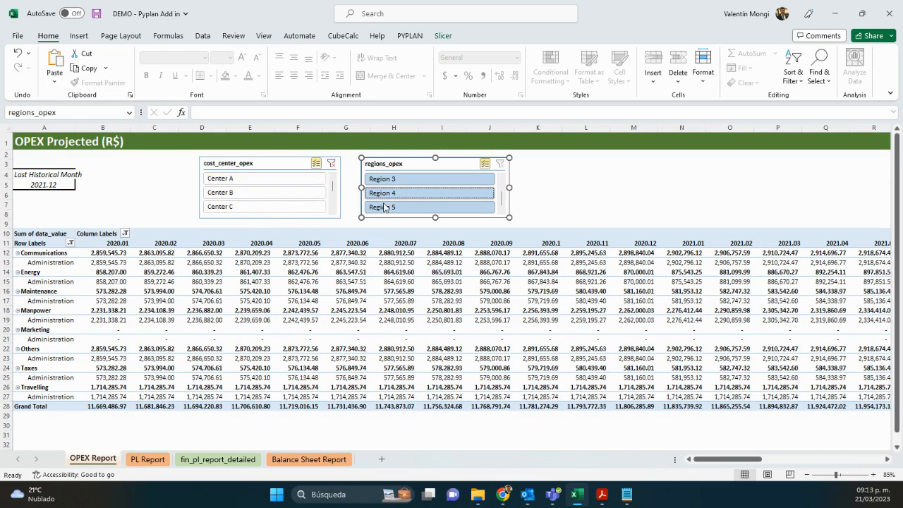
# Filter the OPEX report to Region 3 only using the regions_opex slicer.
pyautogui.click(385, 195)
pyautogui.click(381, 208)
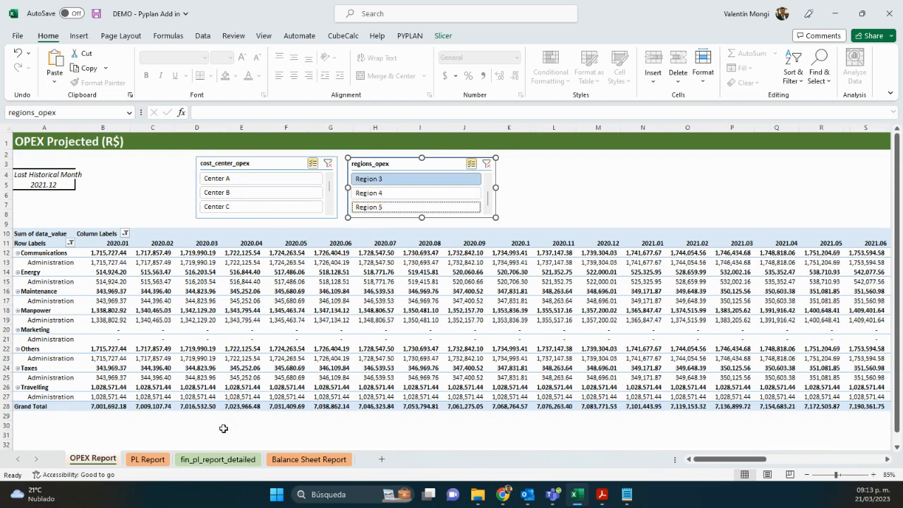
pyautogui.moveTo(167, 409)
# On the fin_pl_report_detailed sheet, connect to Pyplan by entering the account password and selecting company Novix SA.
pyautogui.click(216, 459)
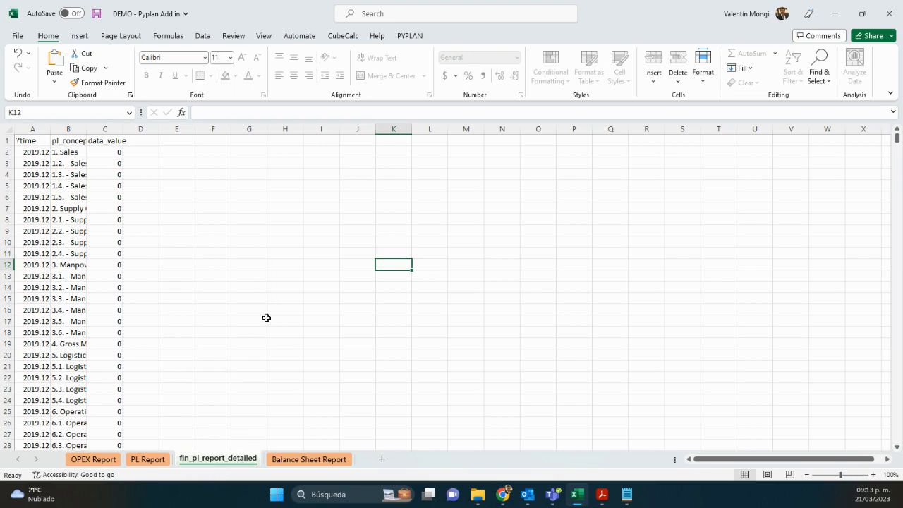
pyautogui.click(411, 36)
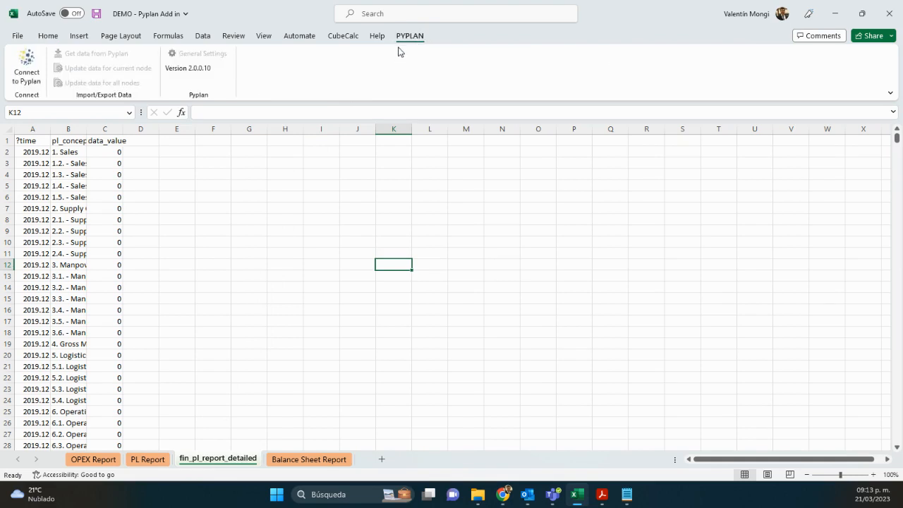
pyautogui.click(41, 74)
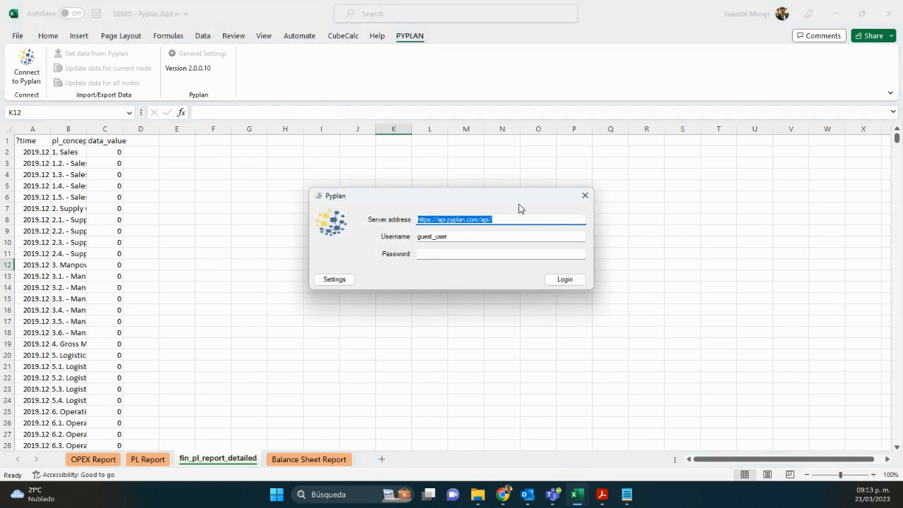
pyautogui.press('Tab')
pyautogui.press('Tab')
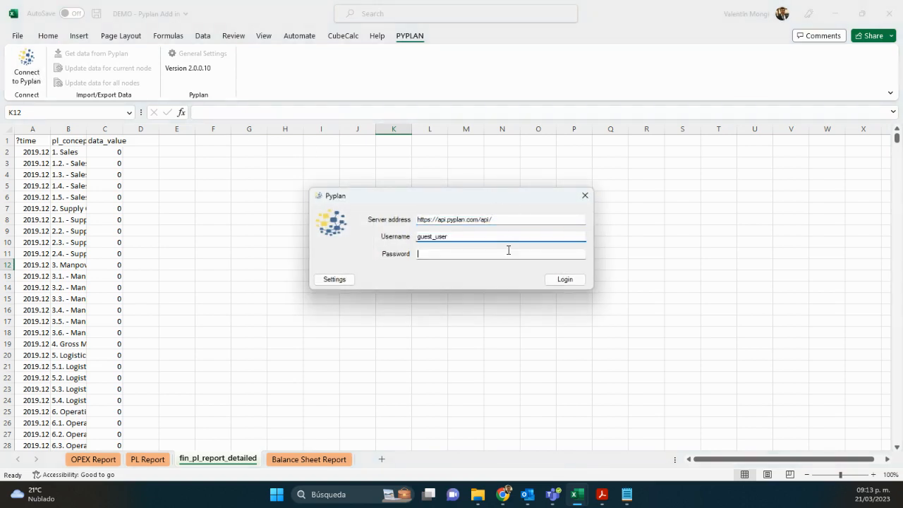
pyautogui.write('**')
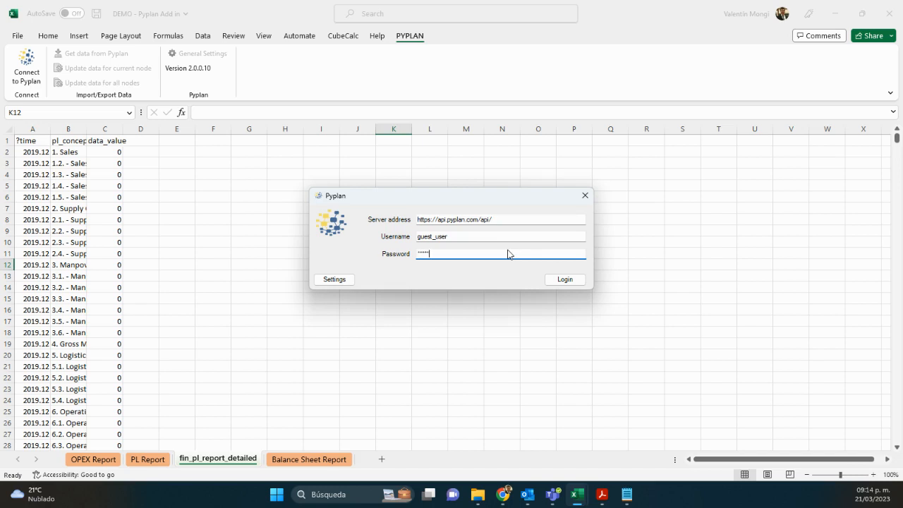
pyautogui.write('*******')
pyautogui.press('Return')
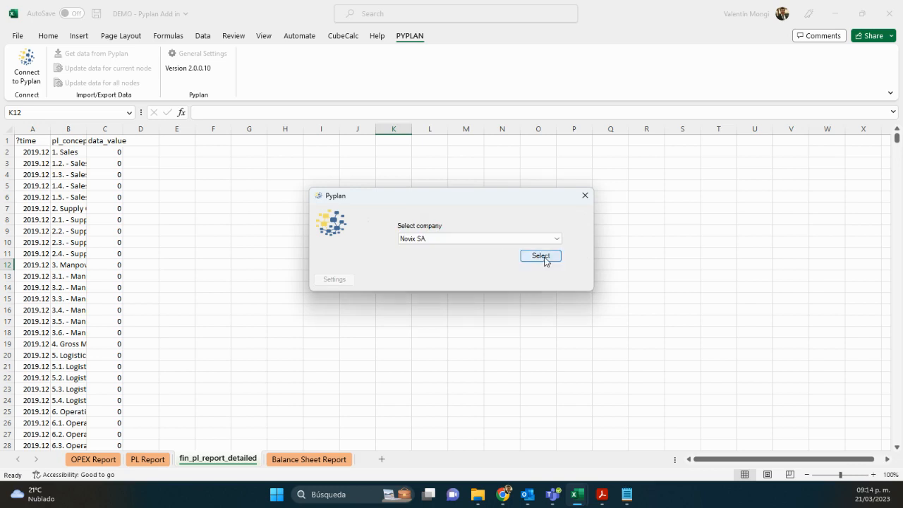
pyautogui.click(541, 256)
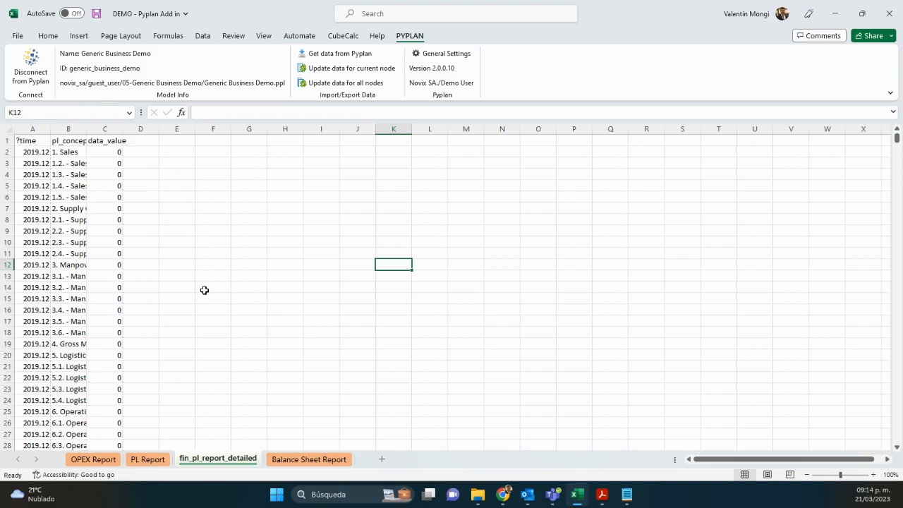
# Update data for the current node from Pyplan and refresh the PL Report pivot table.
pyautogui.click(330, 74)
pyautogui.click(159, 463)
pyautogui.rightClick(248, 358)
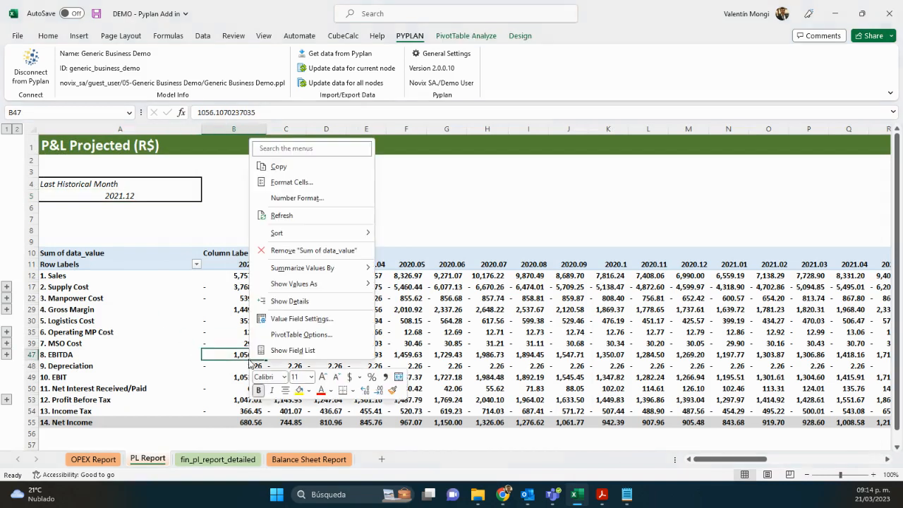
pyautogui.click(282, 216)
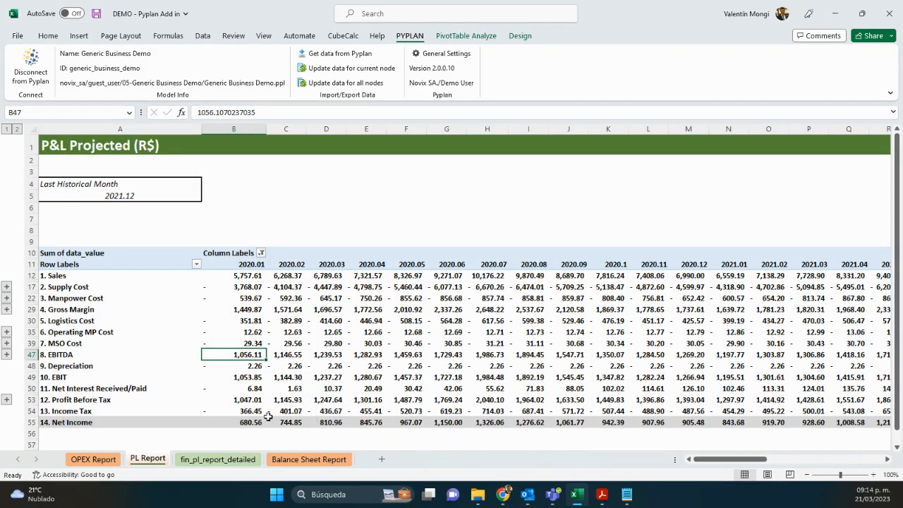
# Add a new sheet and import the fin_cash_flow_report node from Pyplan.
pyautogui.moveTo(269, 410)
pyautogui.click(382, 459)
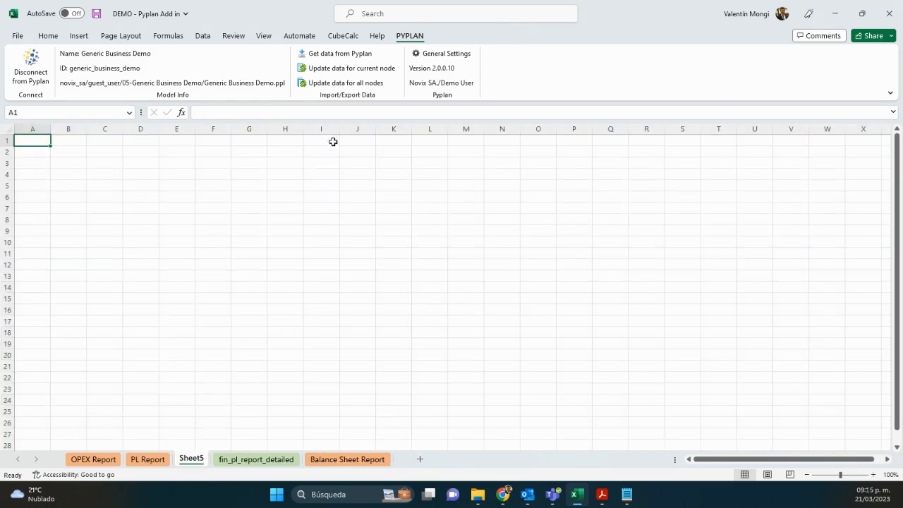
pyautogui.click(328, 56)
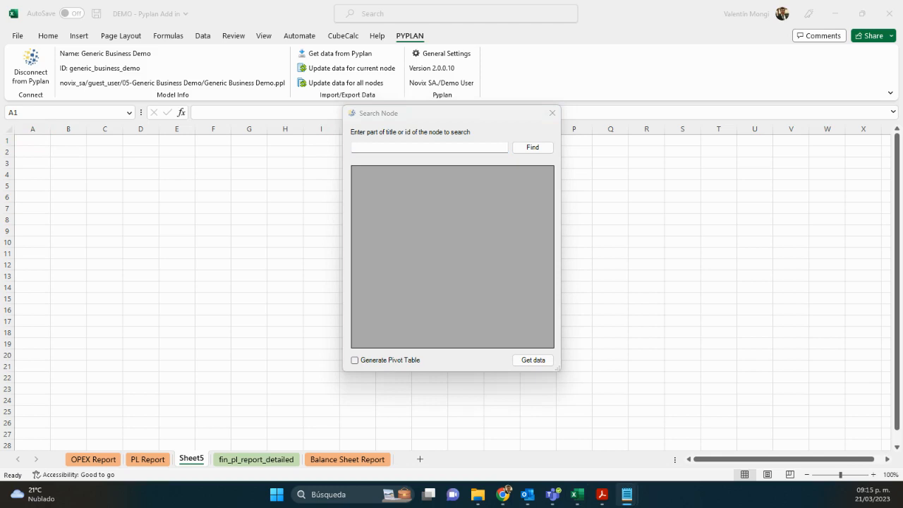
pyautogui.click(412, 148)
pyautogui.write('fin_cash_flow_report')
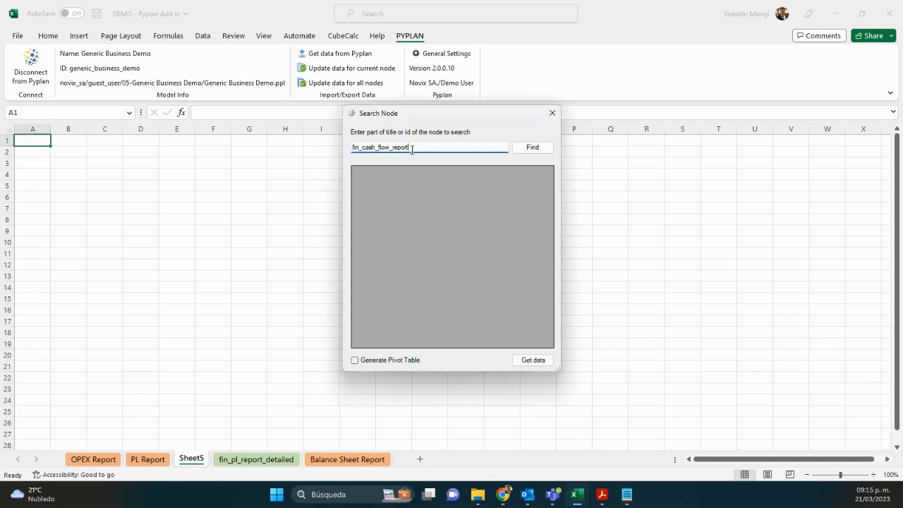
pyautogui.click(530, 148)
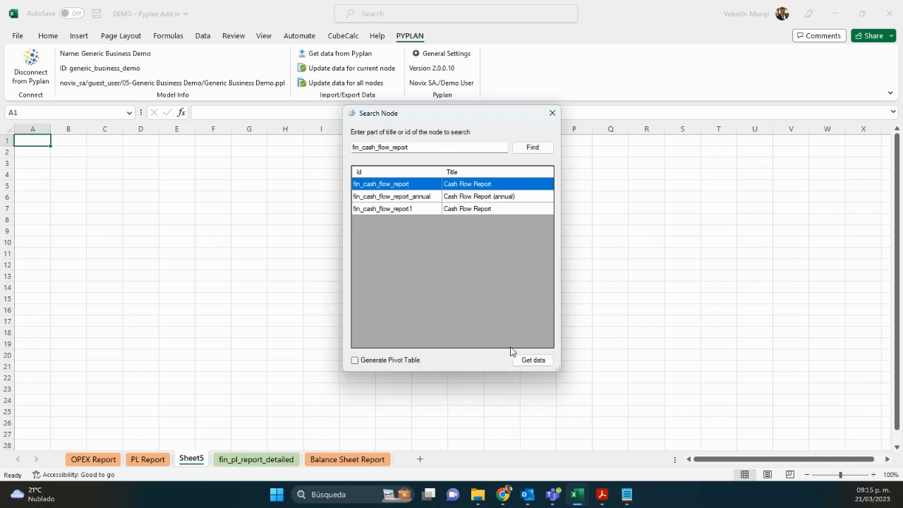
pyautogui.click(529, 360)
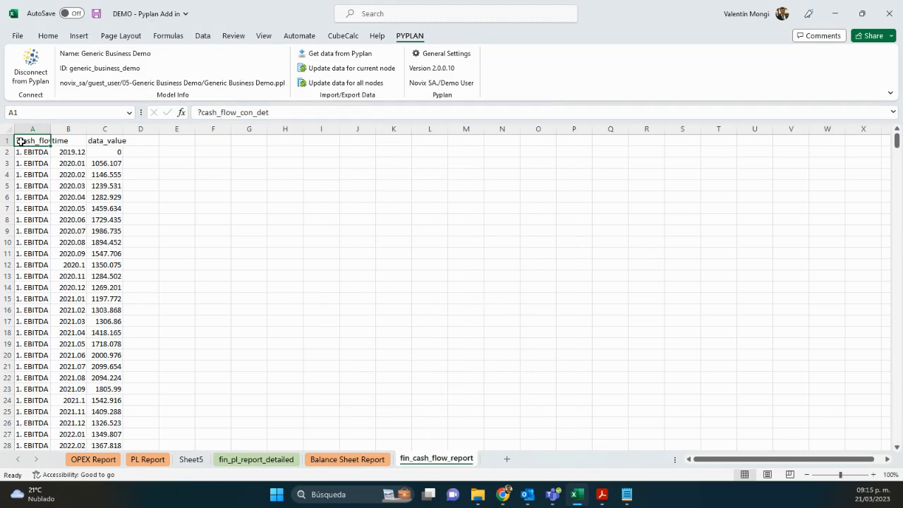
# Create a PivotTable from the full cash flow data range on a new worksheet.
pyautogui.hotkey('ctrl', 'shift', 'Right')
pyautogui.hotkey('ctrl', 'shift', 'Down')
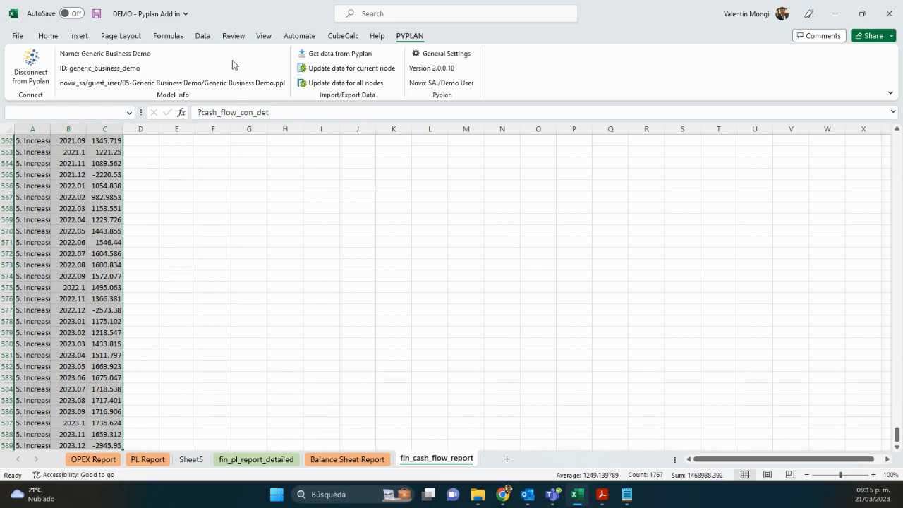
pyautogui.click(233, 37)
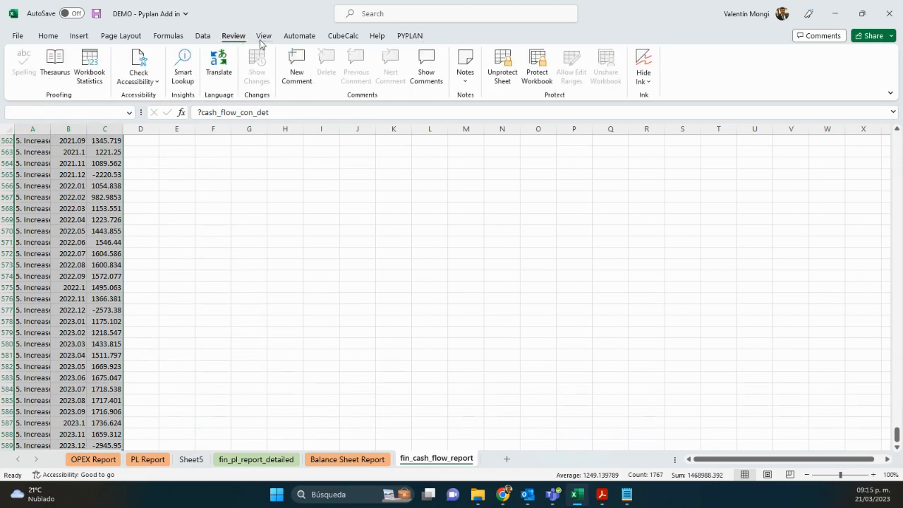
pyautogui.click(78, 36)
pyautogui.click(28, 62)
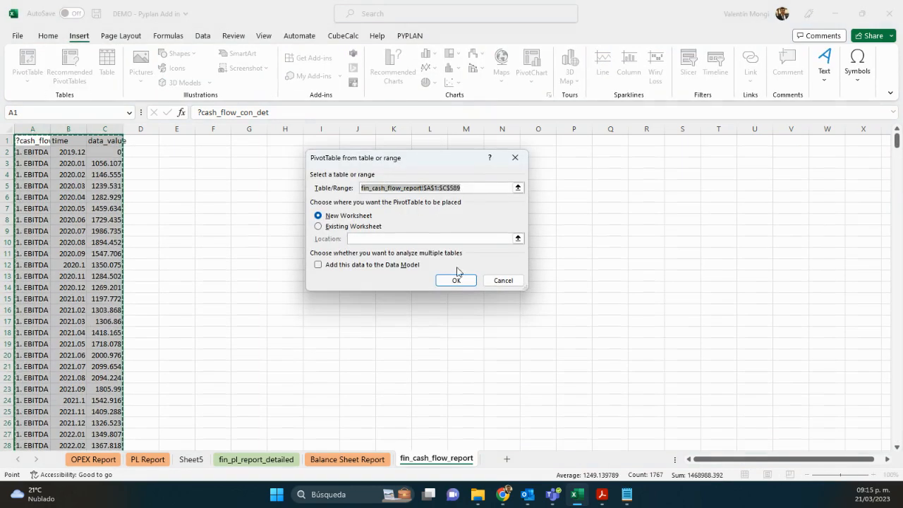
pyautogui.click(457, 279)
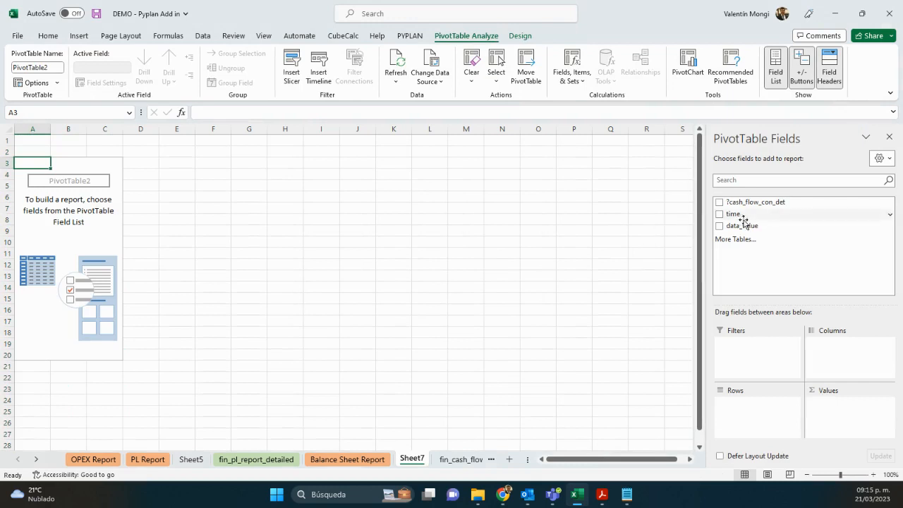
# Build the pivot with time as columns, ?cash_flow_con_det as rows and data_value as values.
pyautogui.moveTo(734, 215); pyautogui.dragTo(843, 347)
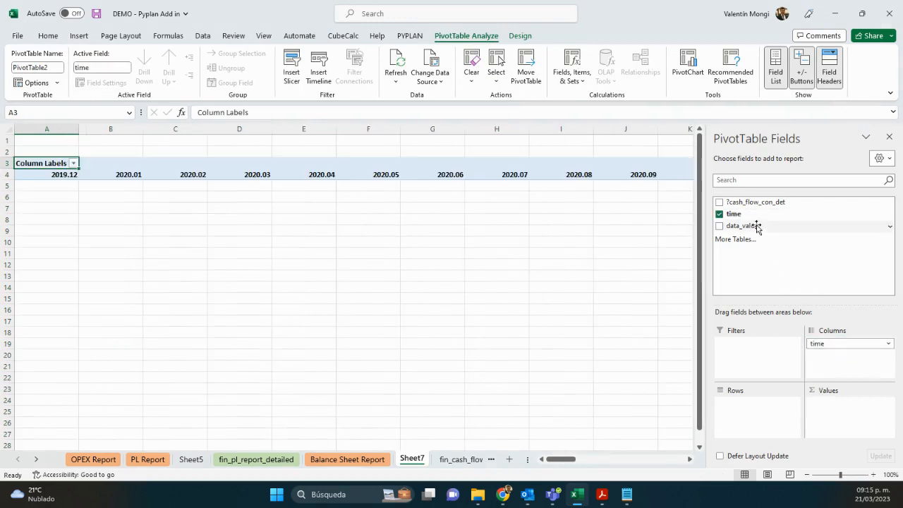
pyautogui.moveTo(754, 203); pyautogui.dragTo(753, 401)
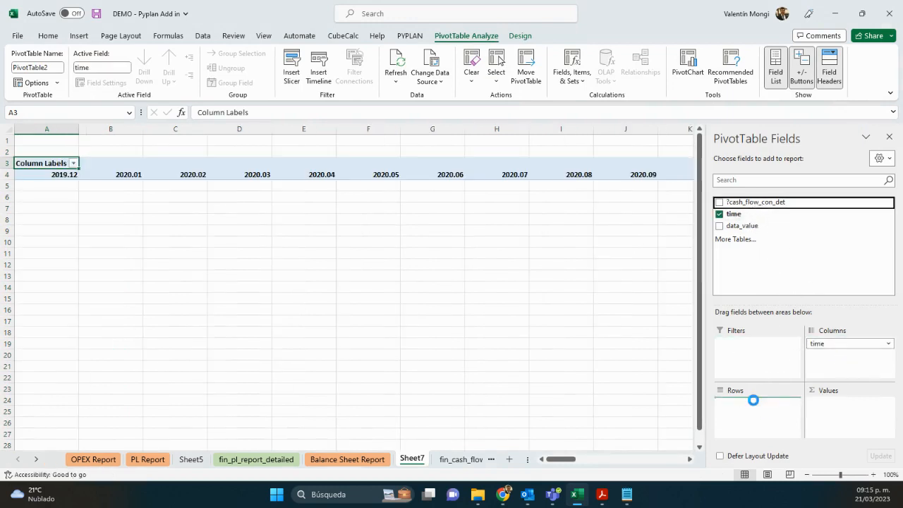
pyautogui.moveTo(797, 319); pyautogui.dragTo(834, 408)
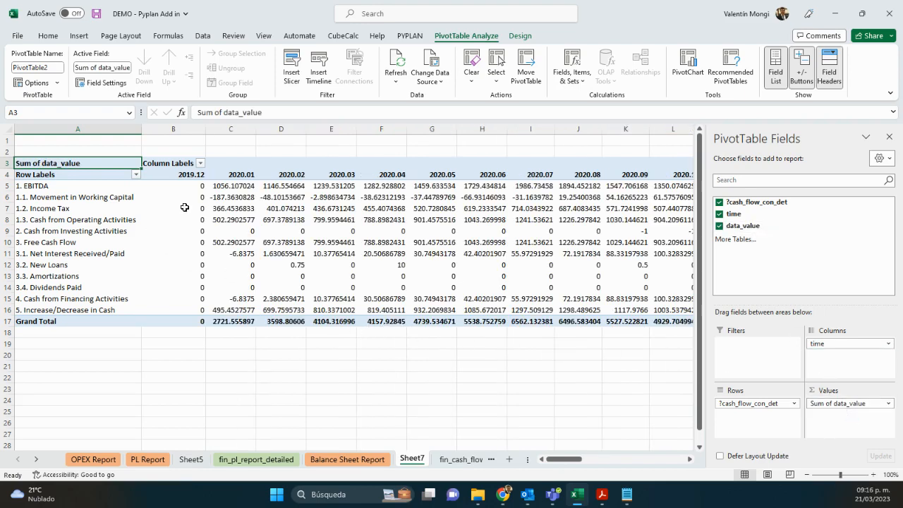
# Select the pivot table's value cells from the first 2020.01 figure to the last row and column.
pyautogui.click(231, 185)
pyautogui.hotkey('ctrl', 'shift', 'Down')
pyautogui.hotkey('ctrl', 'shift', 'Right')
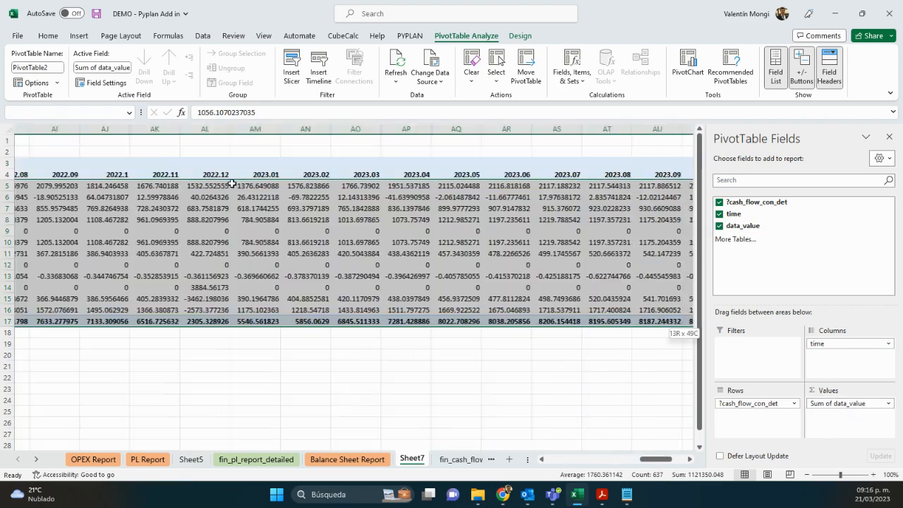